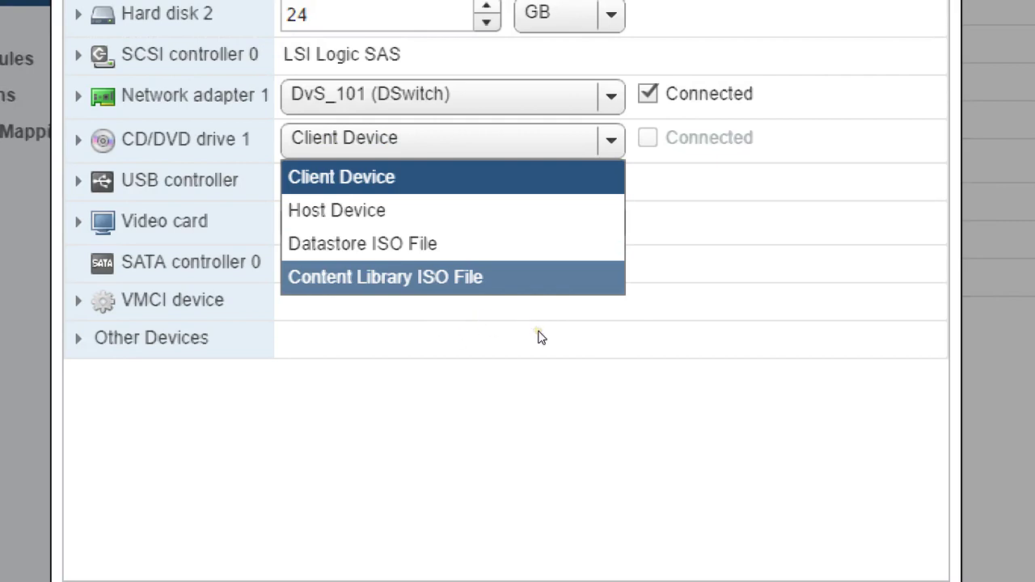
Mount the Windows Server 2008 R2 ISO from the content library on WIN-07-01's CD/DVD drive and set it as connected
click(540, 335)
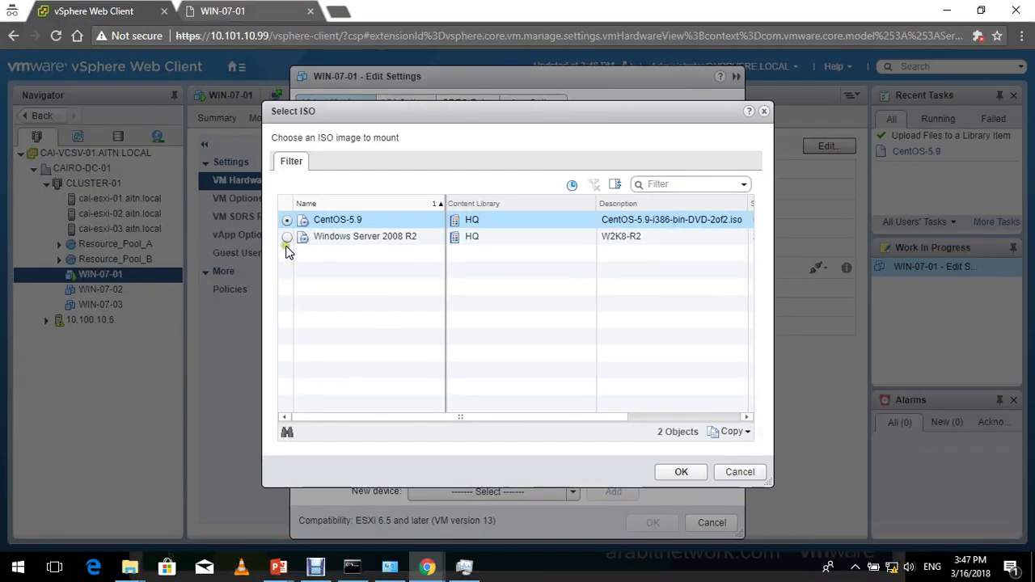
click(287, 238)
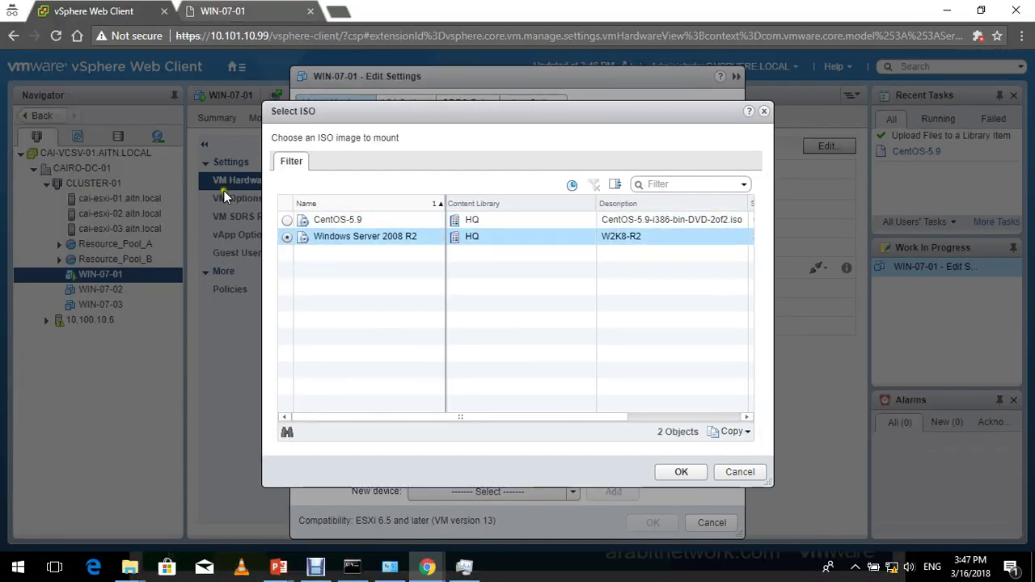
click(681, 472)
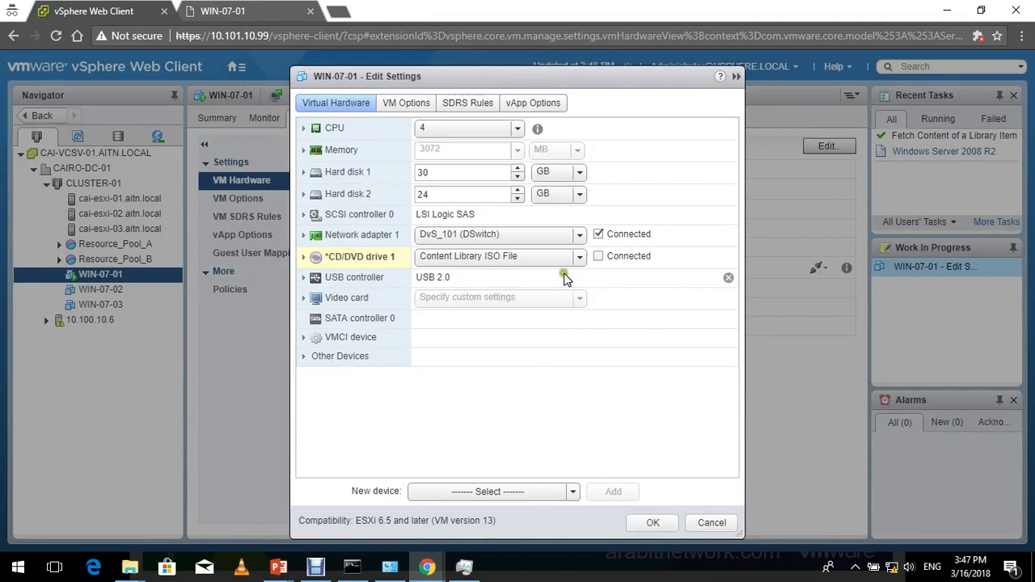
click(599, 255)
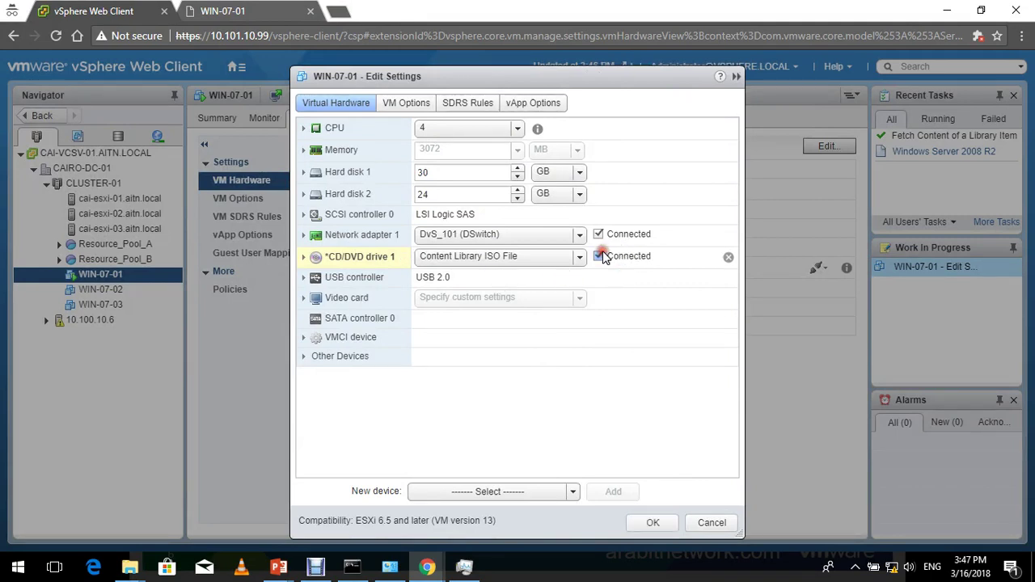
click(652, 524)
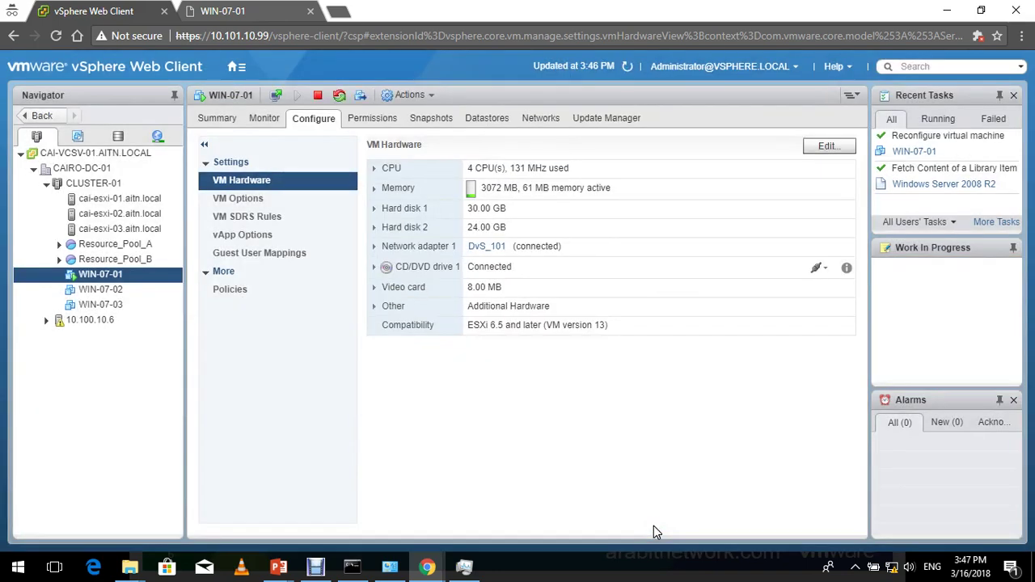
In the WIN-07-01 console, try to run the setup from DVD Drive (D:), and open the drive to view its files
key(ctrl+Tab)
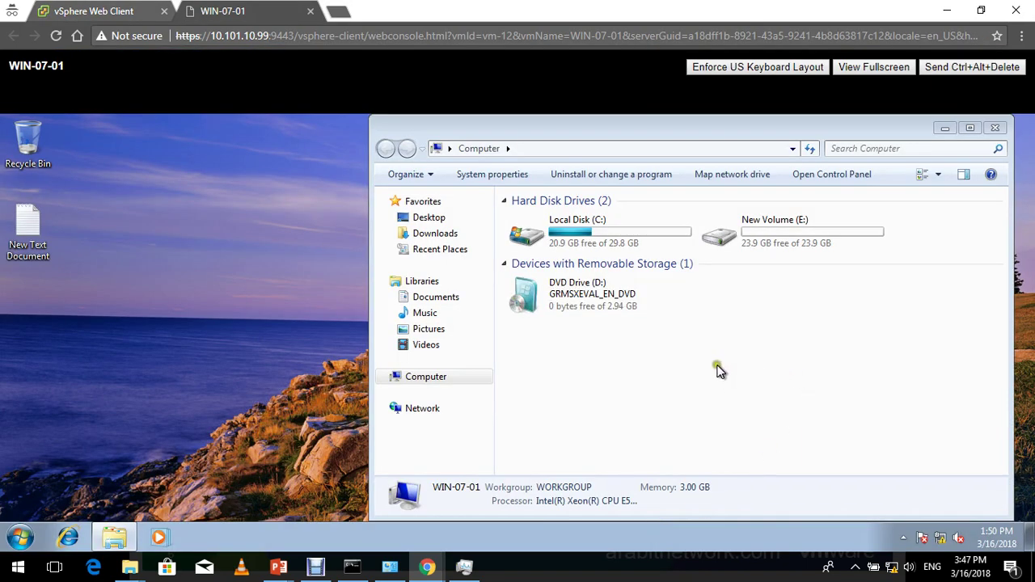
double_click(593, 292)
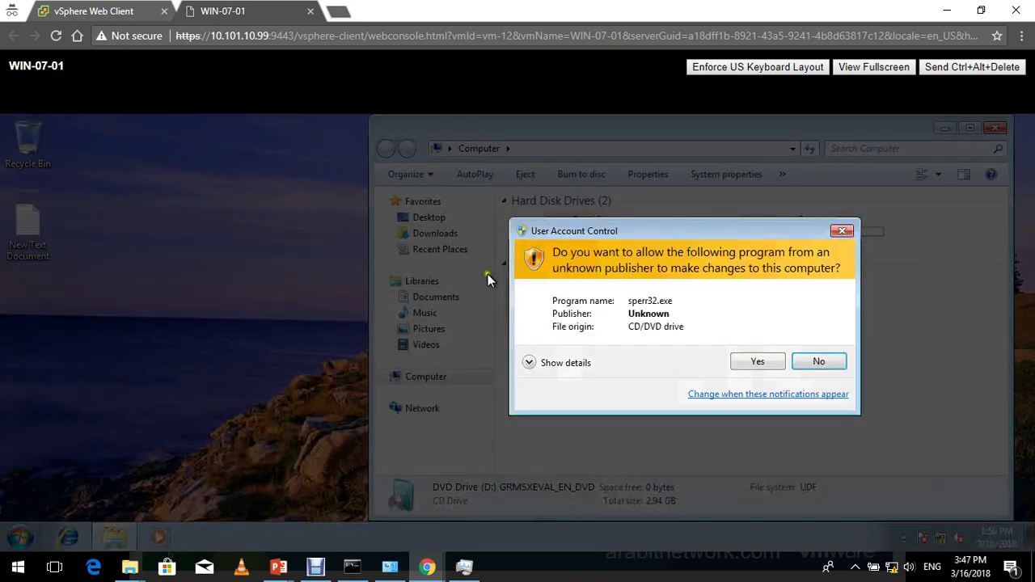
click(744, 360)
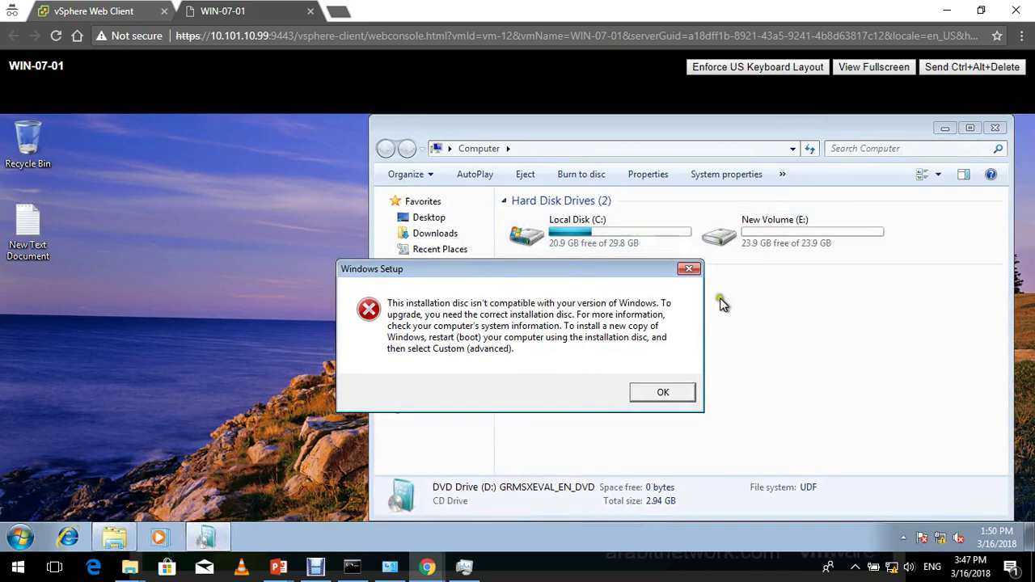
click(659, 391)
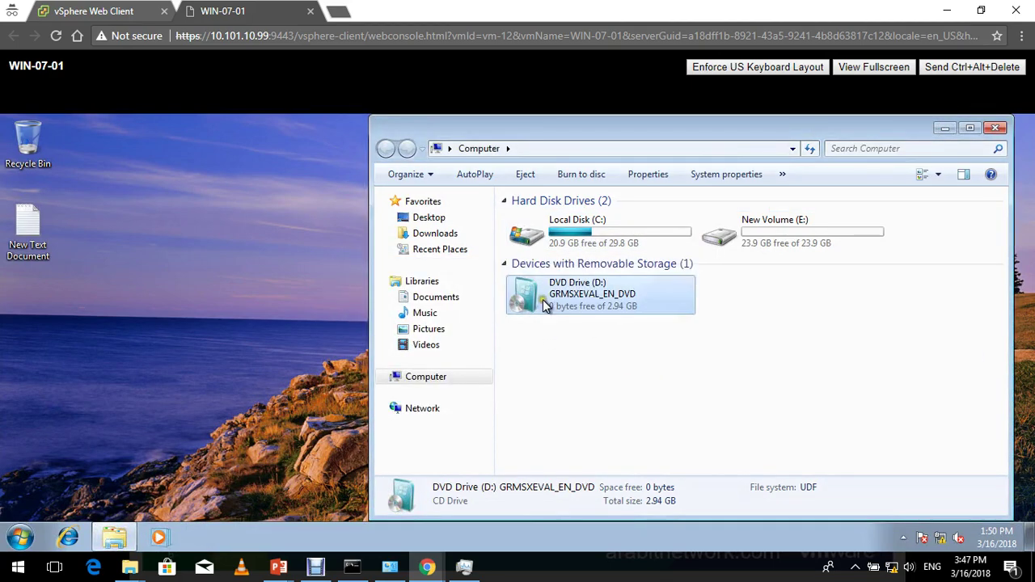
right_click(542, 299)
click(676, 347)
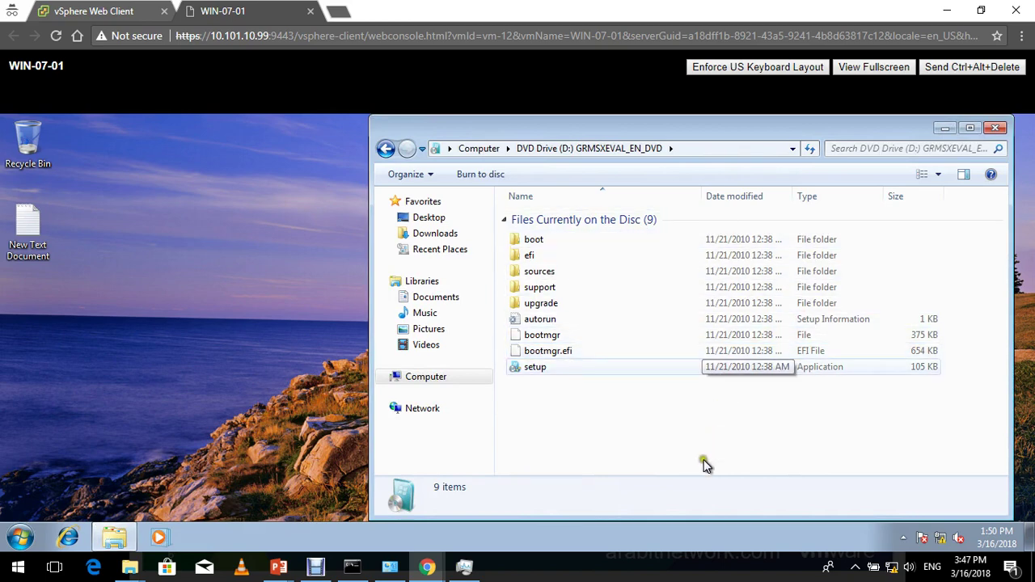
key(ctrl+shift+Tab)
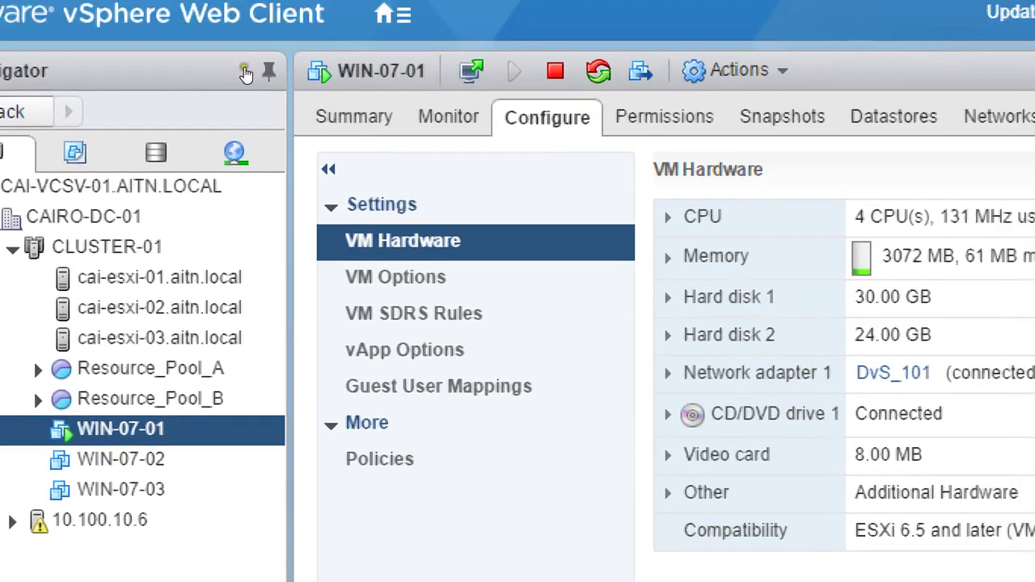
Start cloning the virtual machine WIN-07-02 to a template in the content library
click(472, 1)
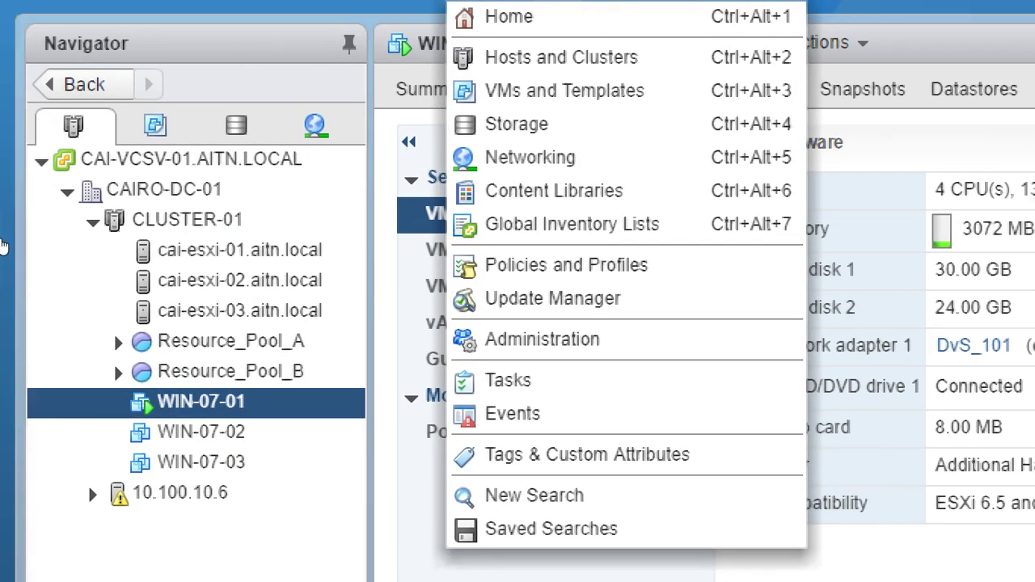
click(275, 436)
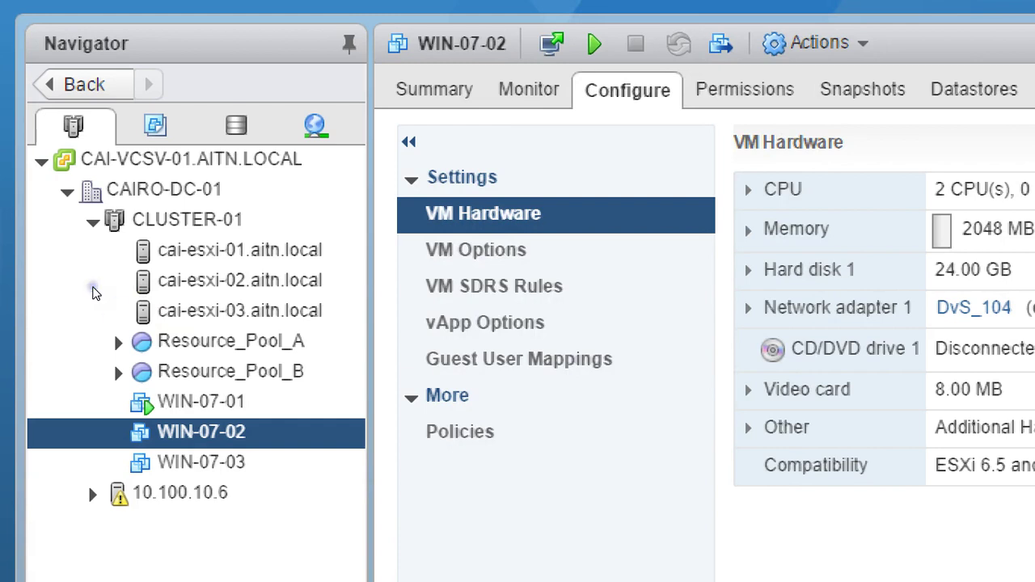
right_click(93, 293)
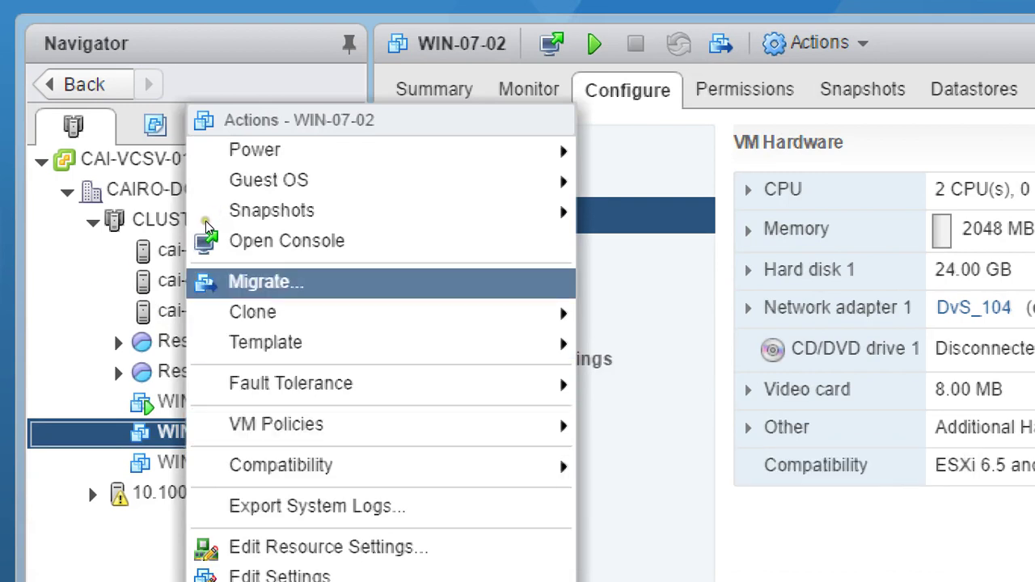
mouse_move(238, 244)
key(Right)
key(Down)
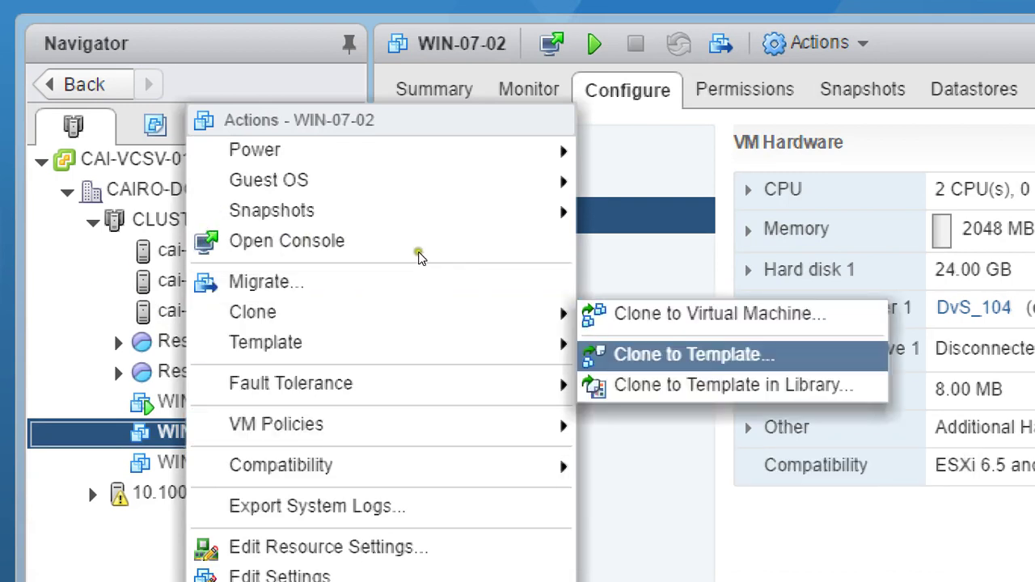
key(Down)
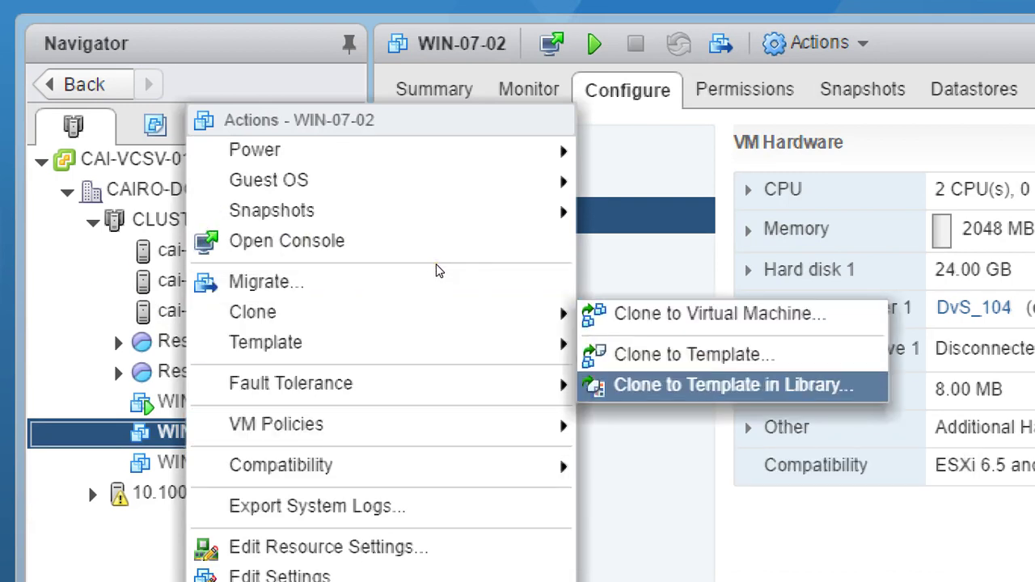
key(Return)
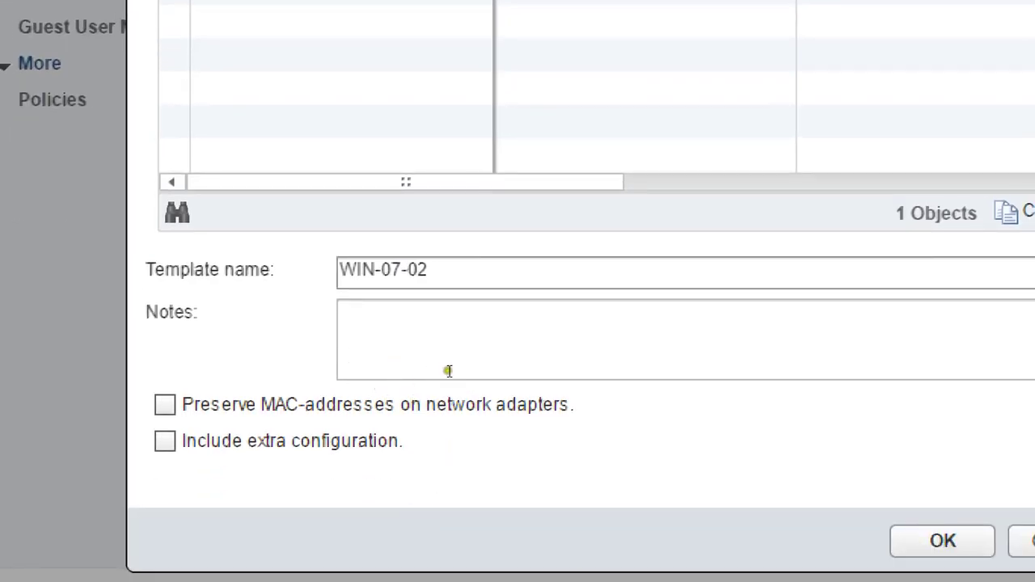
Name the template WIN-07-02-TMPL, add the note "Windows 7 32-bit template", and create it in the HQ library
click(449, 377)
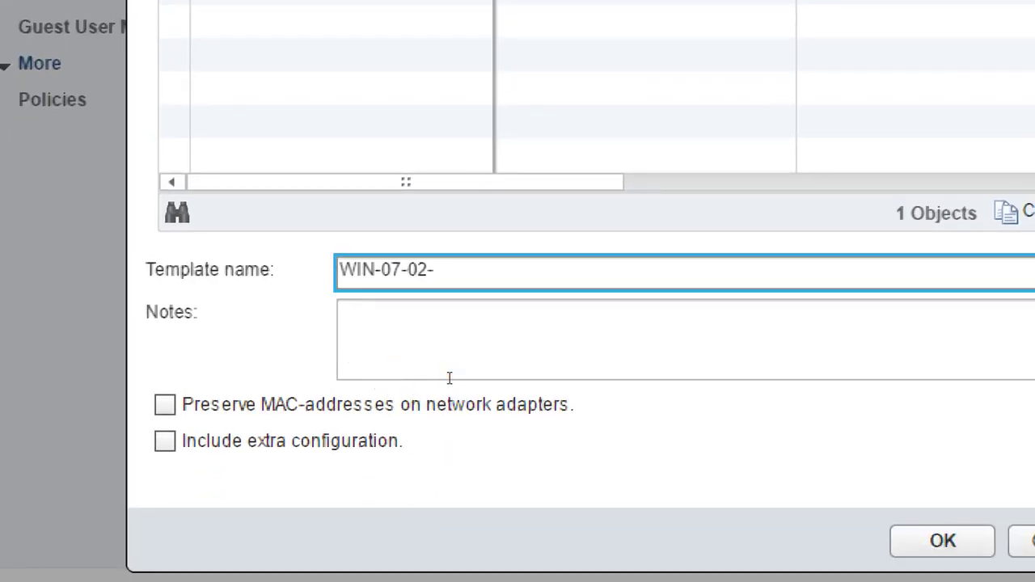
text(TMPL)
key(Tab)
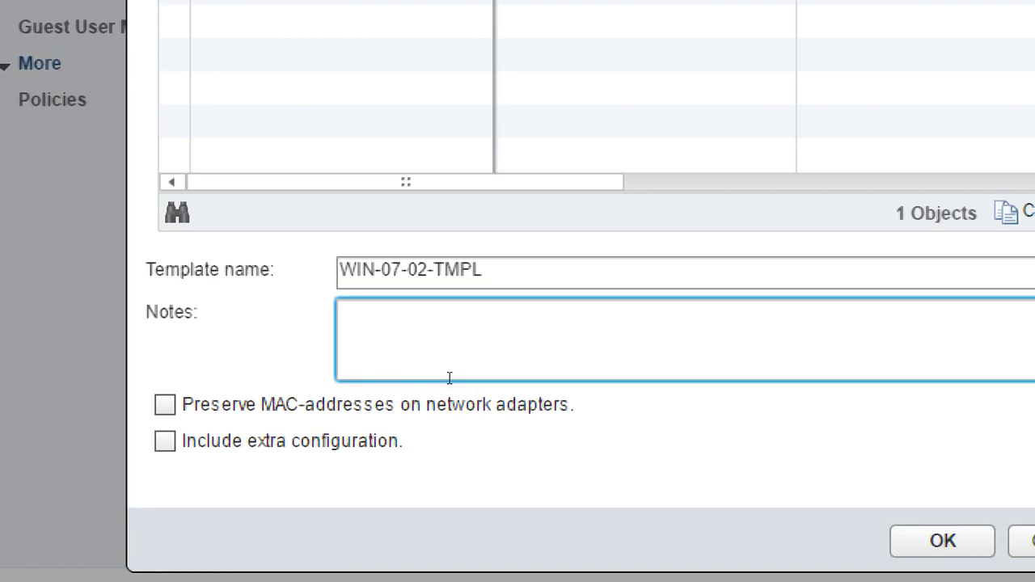
text(Windows 7)
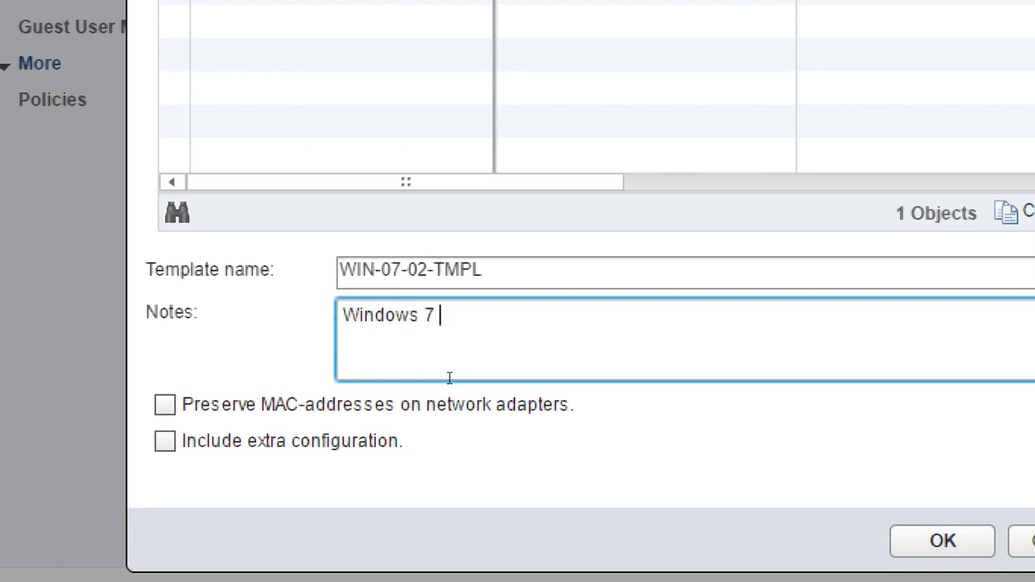
text( 32-bit template)
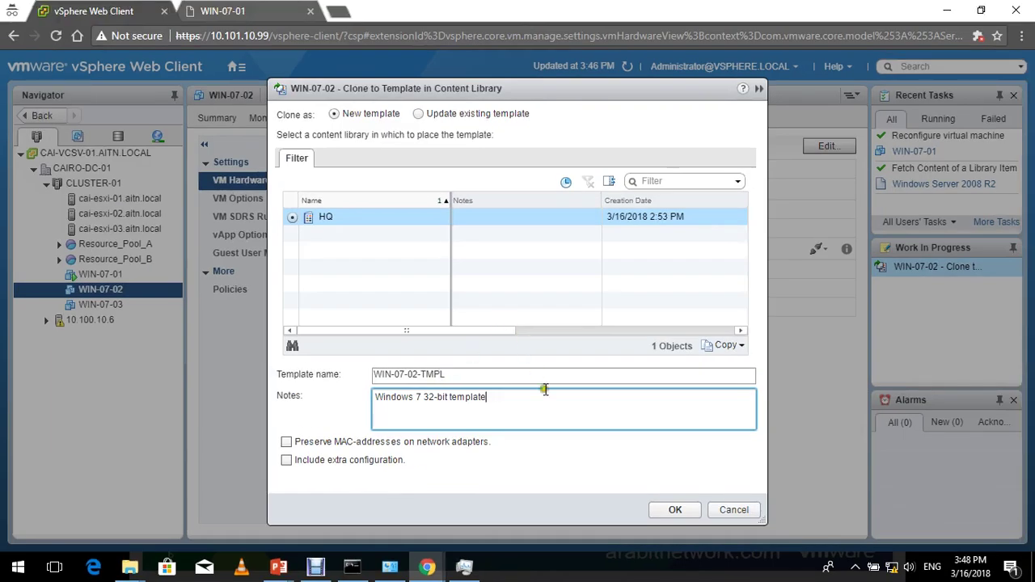
click(674, 510)
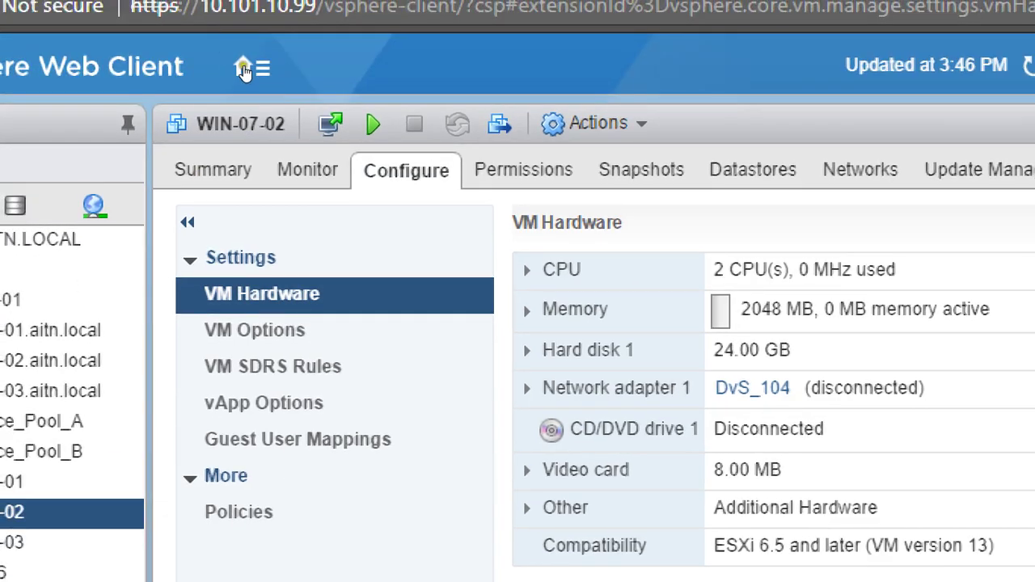
Open the HQ content library and check the type, guest OS and size of the template WIN-07-02-TMPL
click(244, 70)
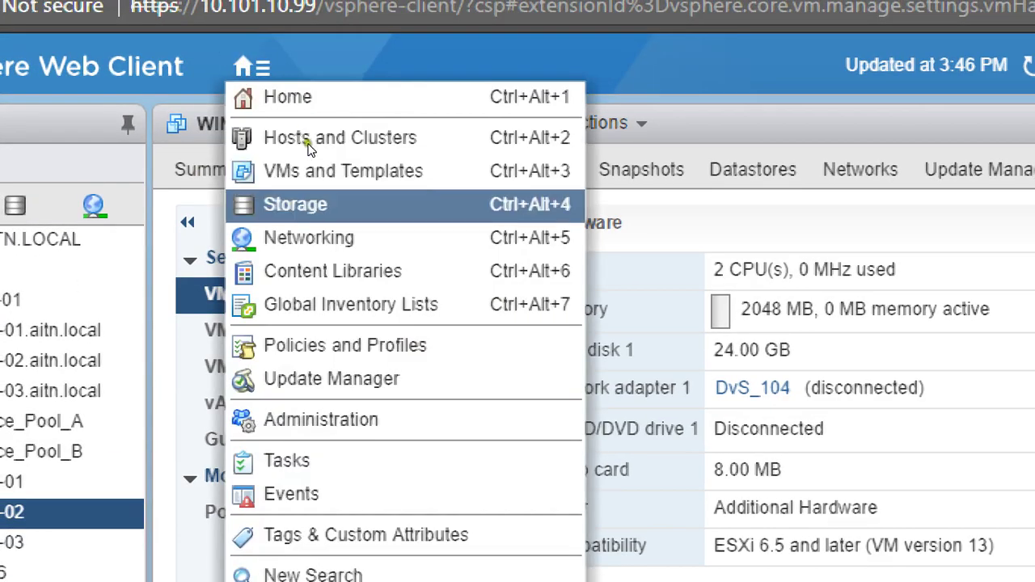
click(325, 174)
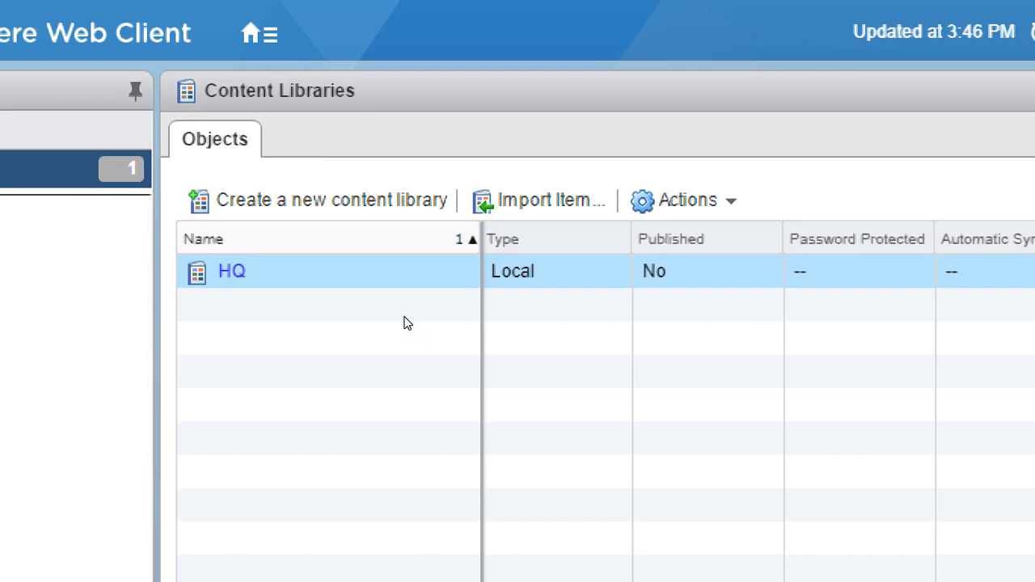
key(alt+Tab)
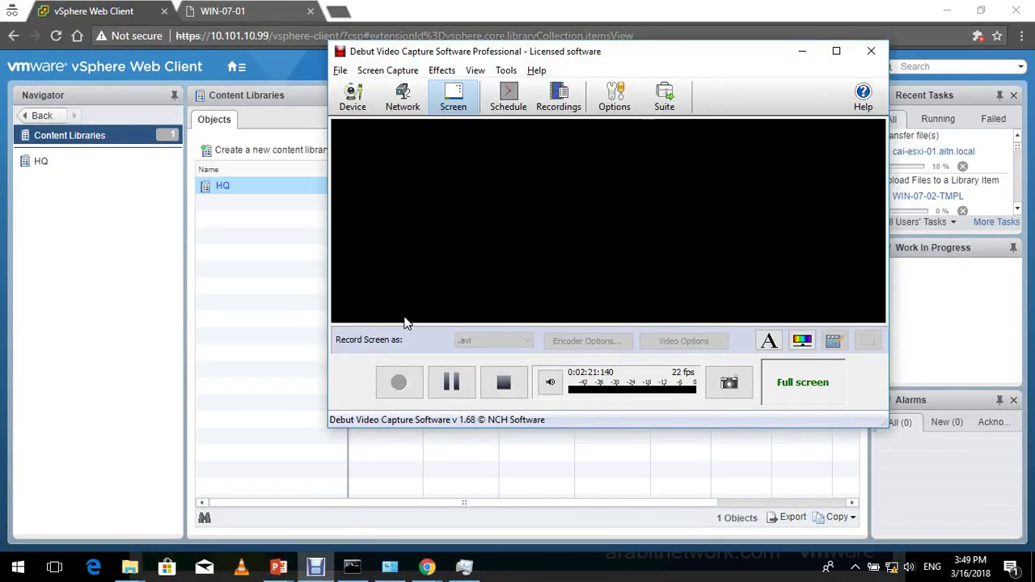
key(alt+Tab)
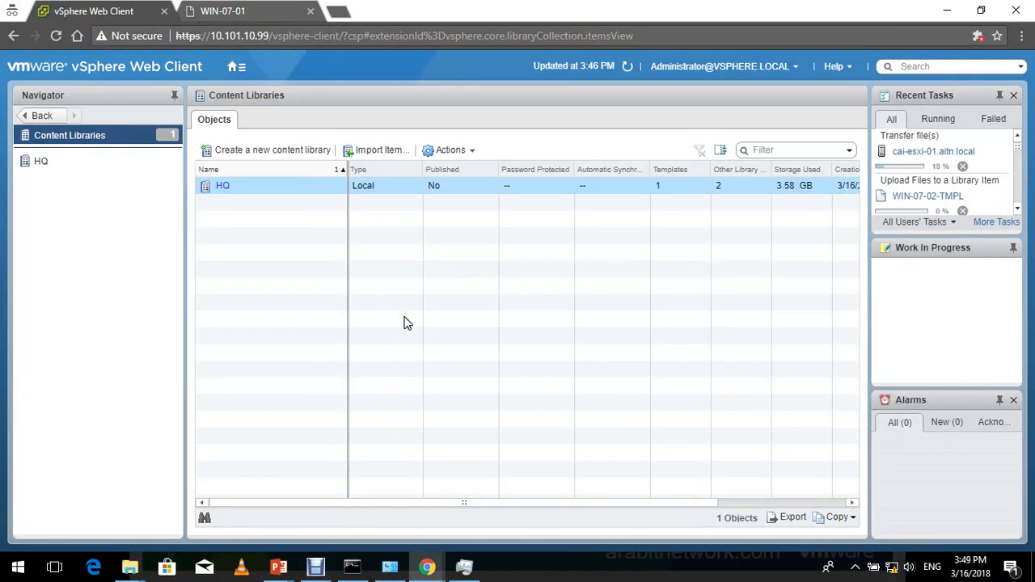
click(50, 164)
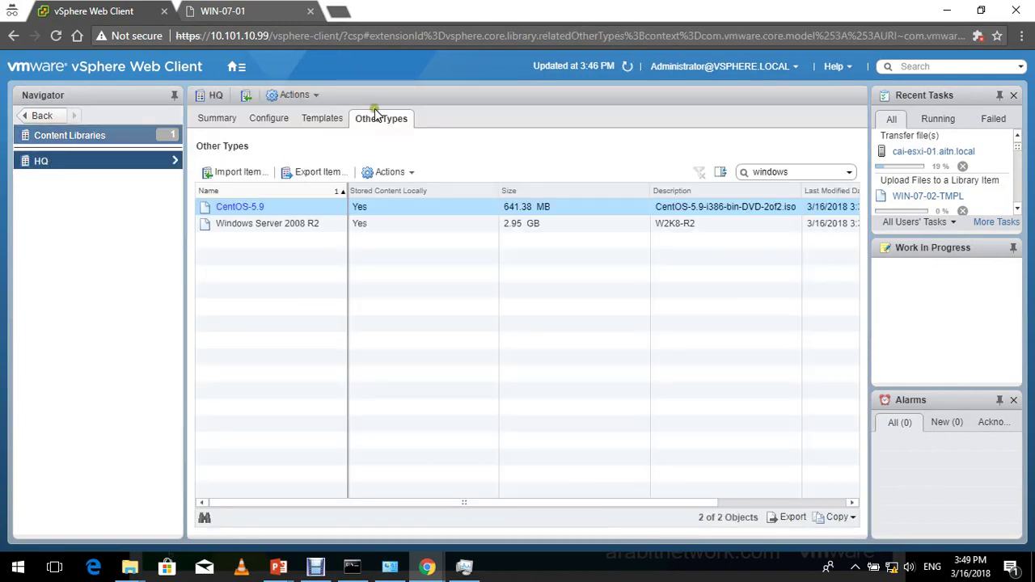
click(323, 119)
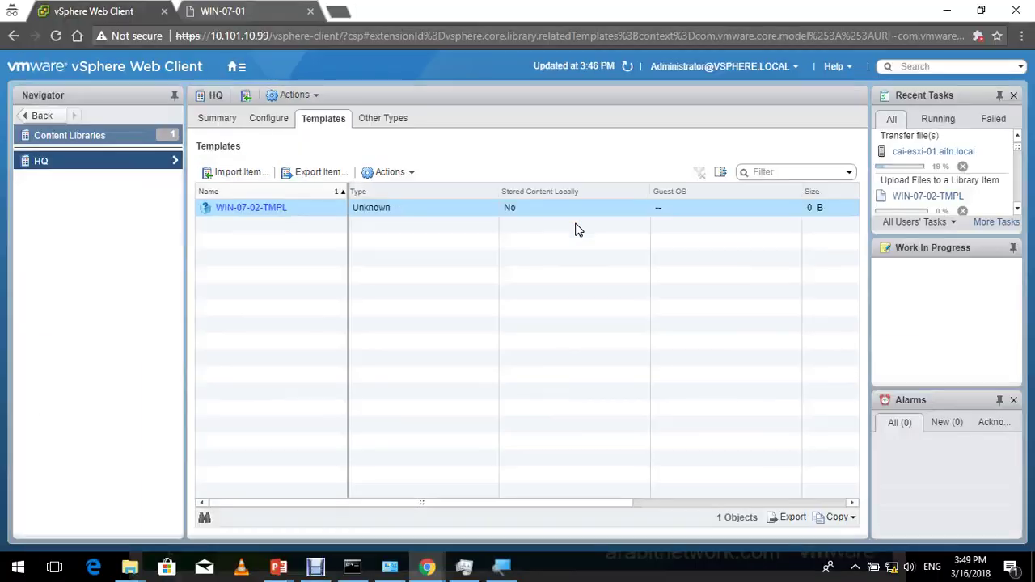
click(640, 213)
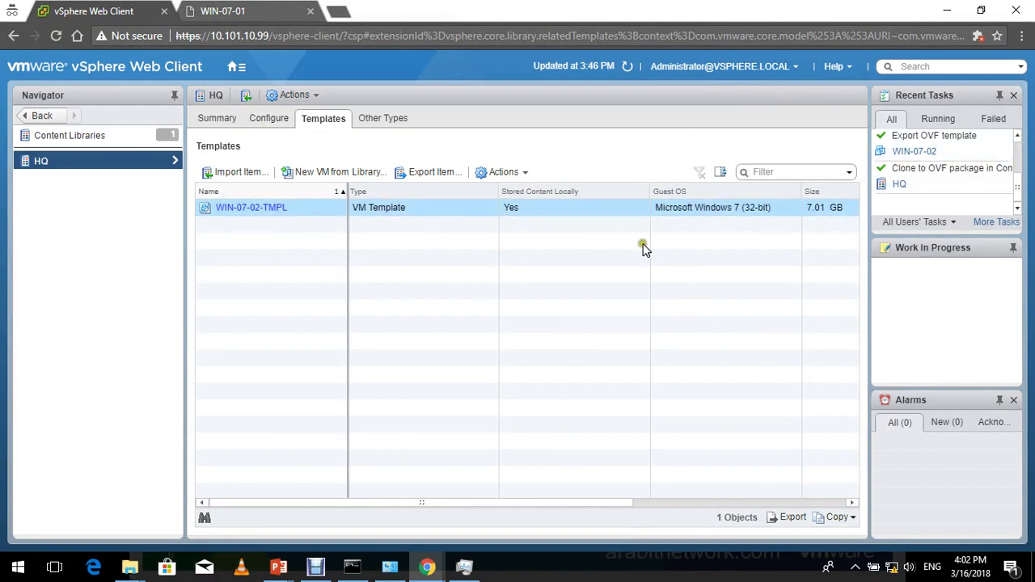
Start a new virtual machine from the content library on CLUSTER-01, using the template WIN-07-02-TMPL
click(237, 68)
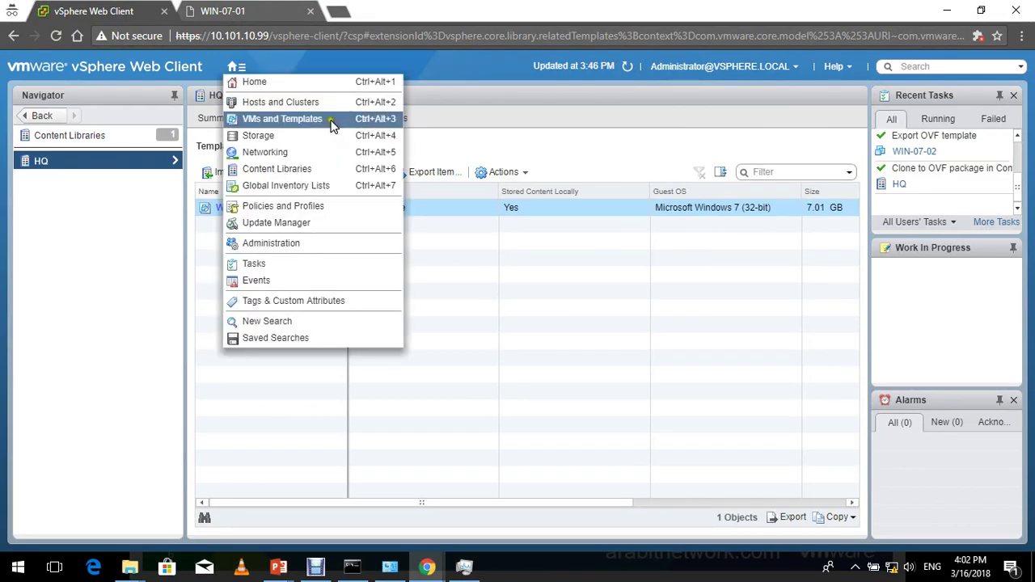
click(327, 121)
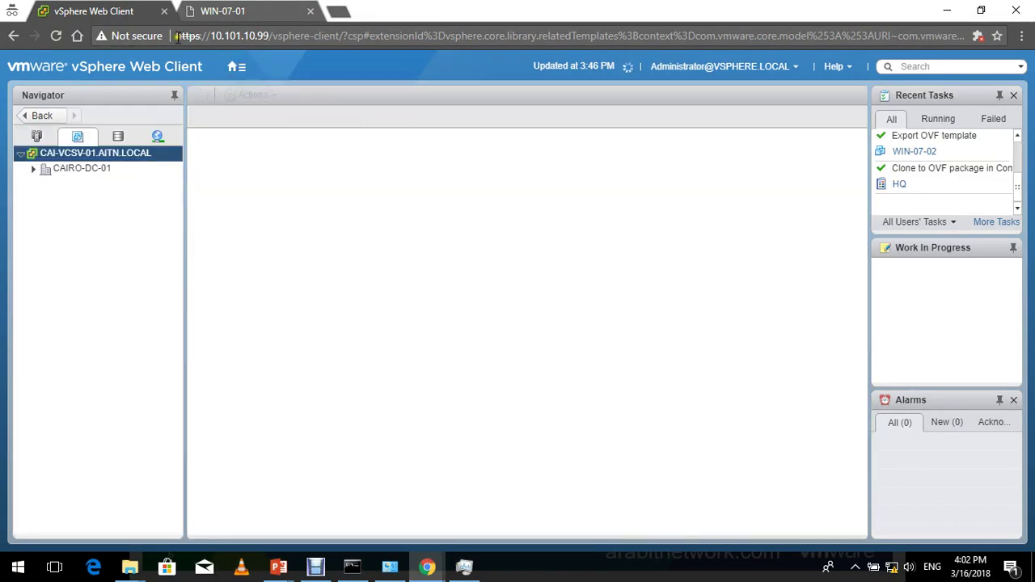
click(37, 136)
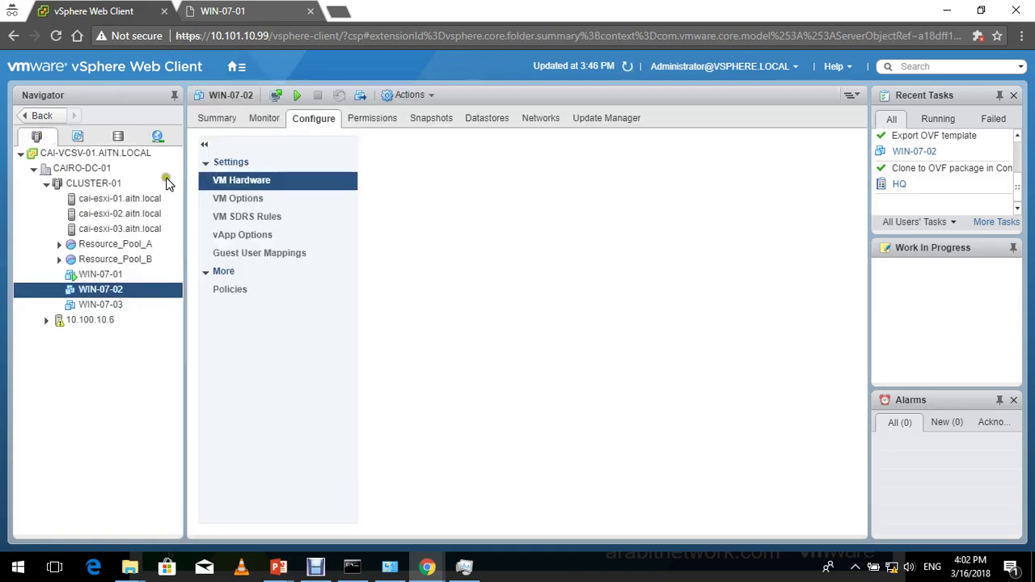
click(138, 185)
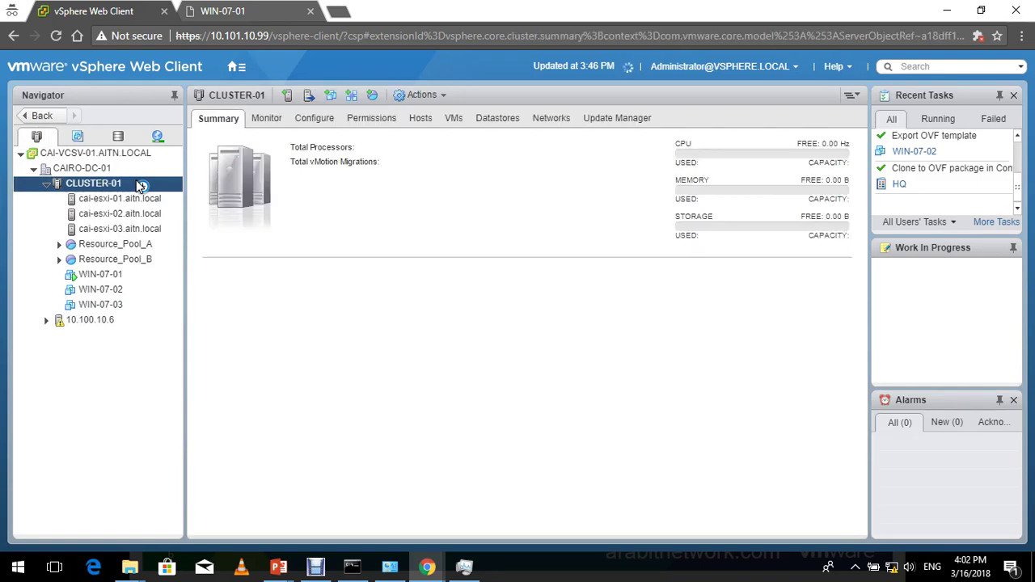
right_click(140, 185)
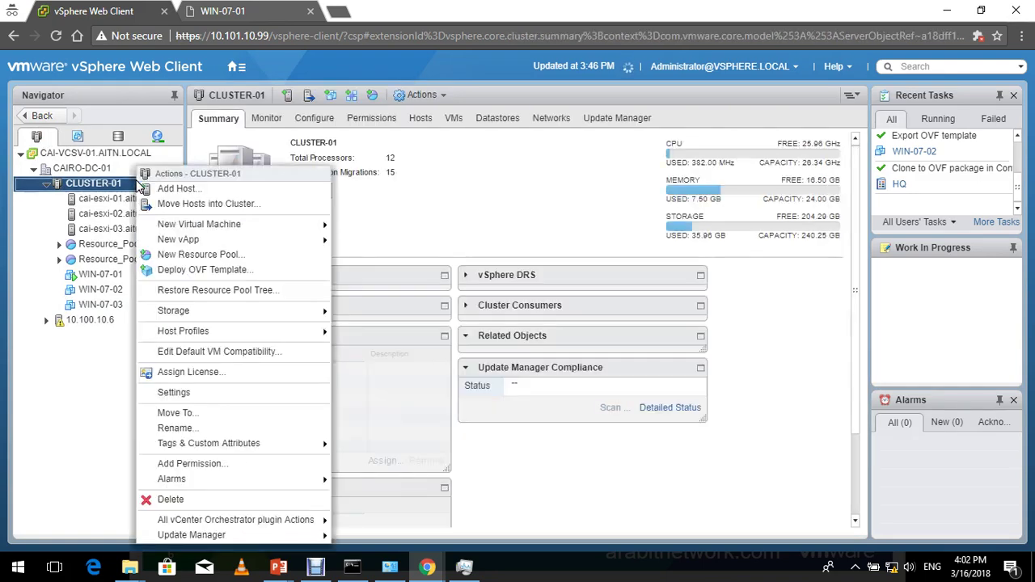
mouse_move(306, 232)
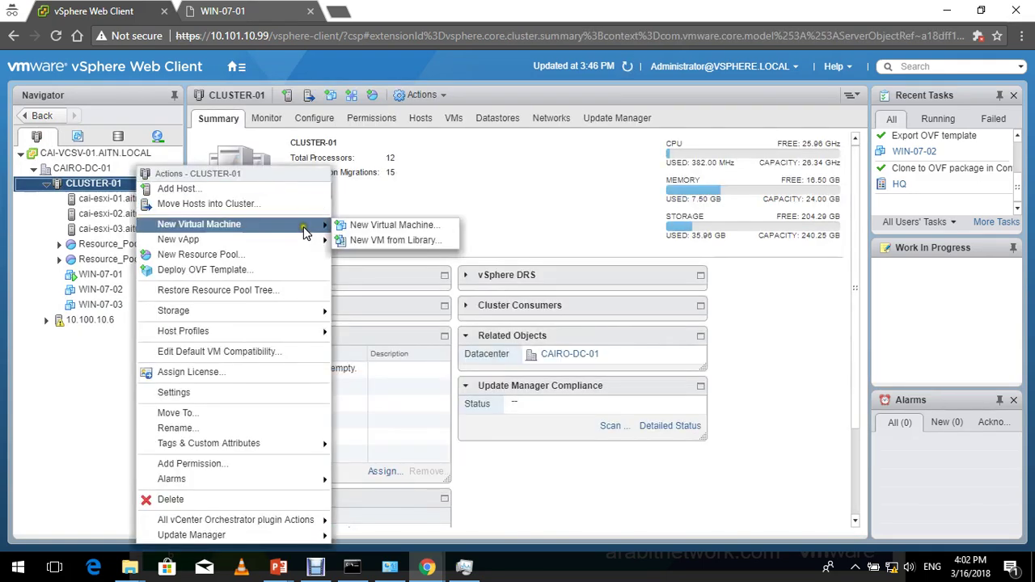
click(444, 240)
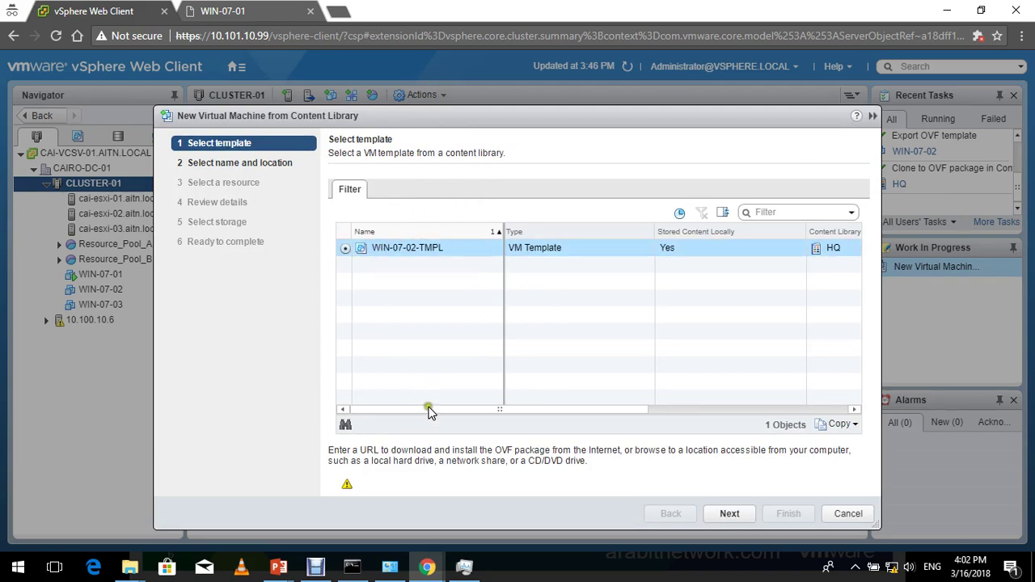
click(732, 514)
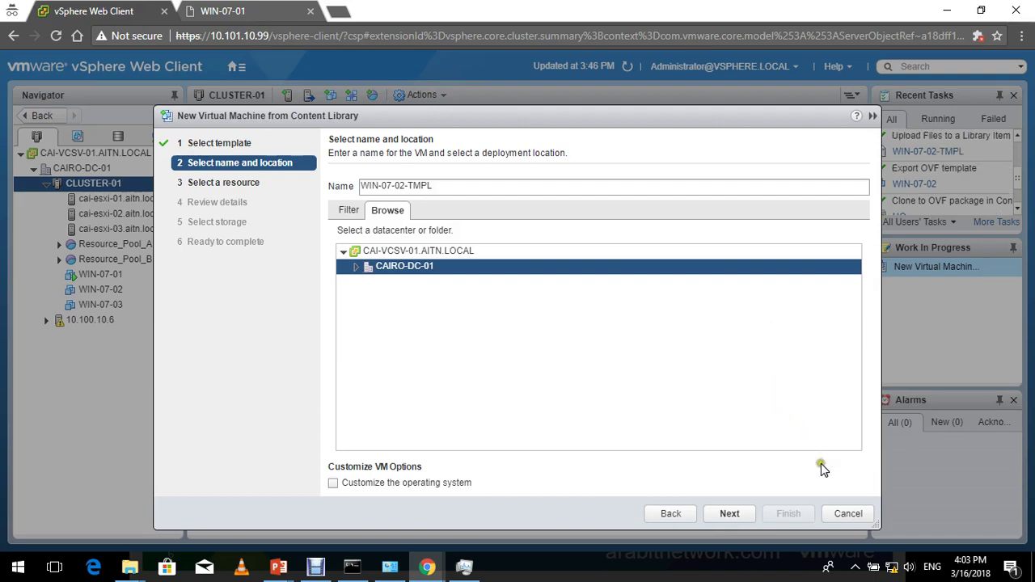
Keep CAIRO-DC-01 as the location, enable operating system customization and apply the WIN07-CAIRO customization specification
click(446, 483)
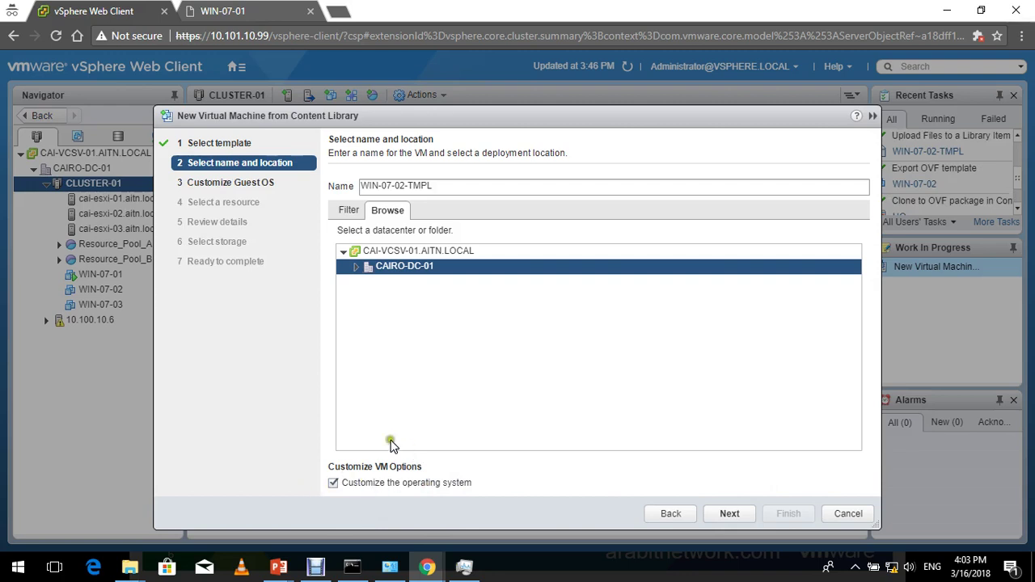
click(729, 522)
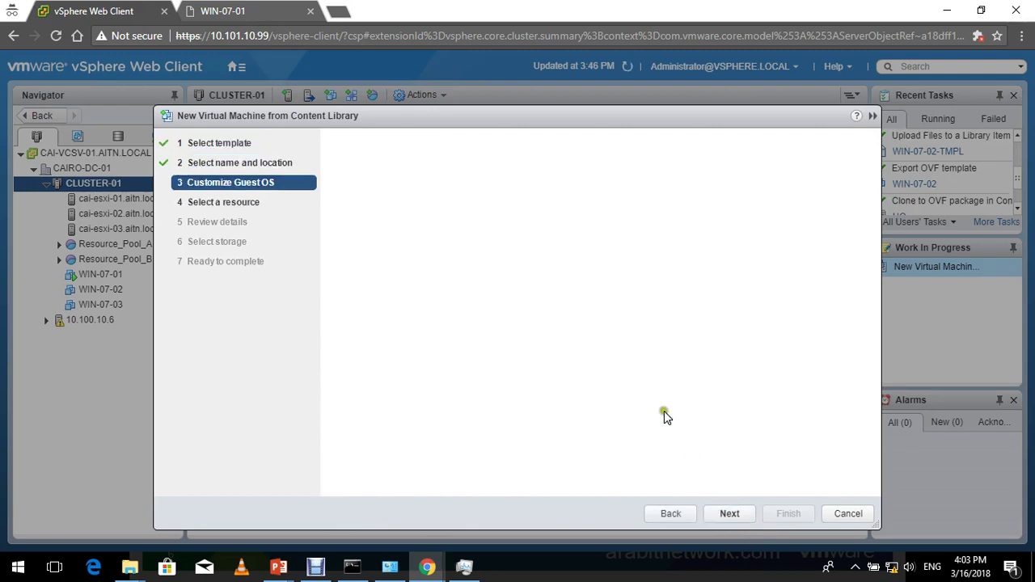
click(395, 242)
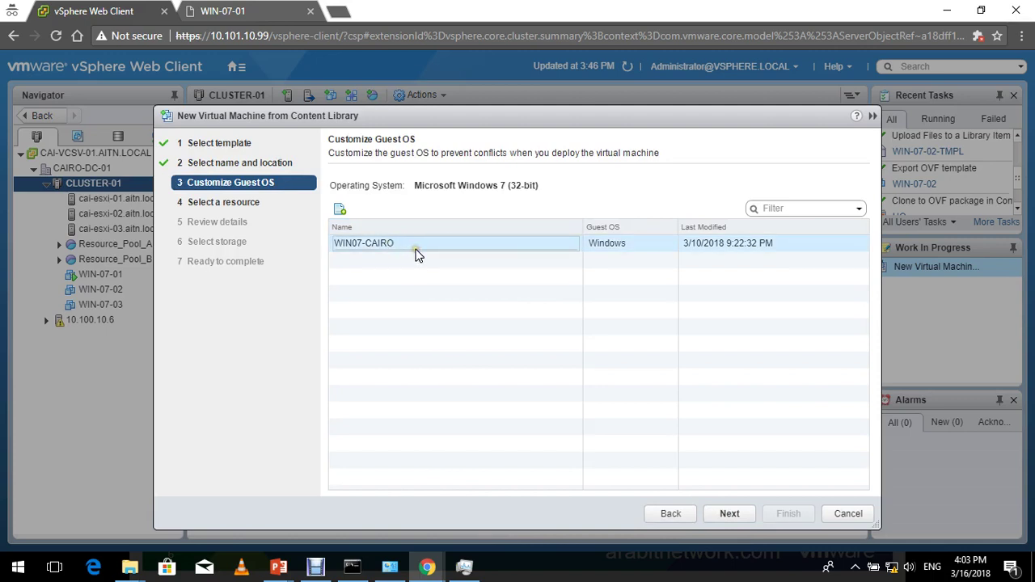
click(729, 522)
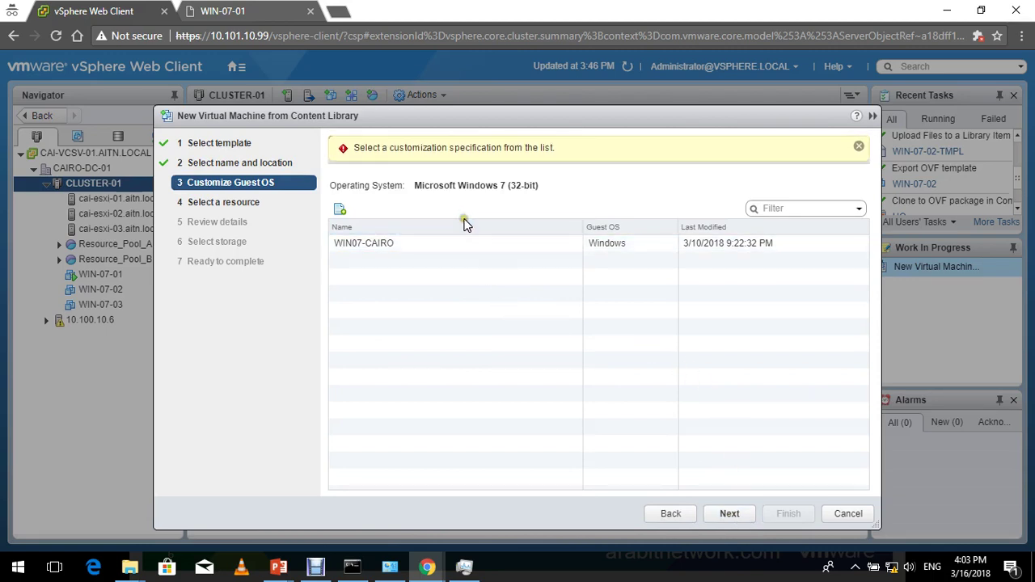
click(461, 242)
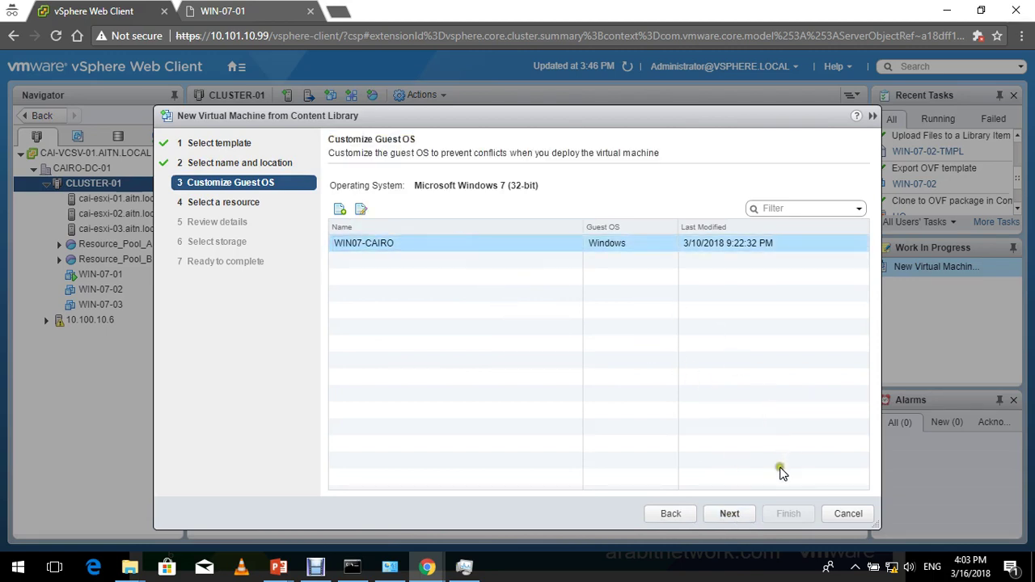
click(722, 518)
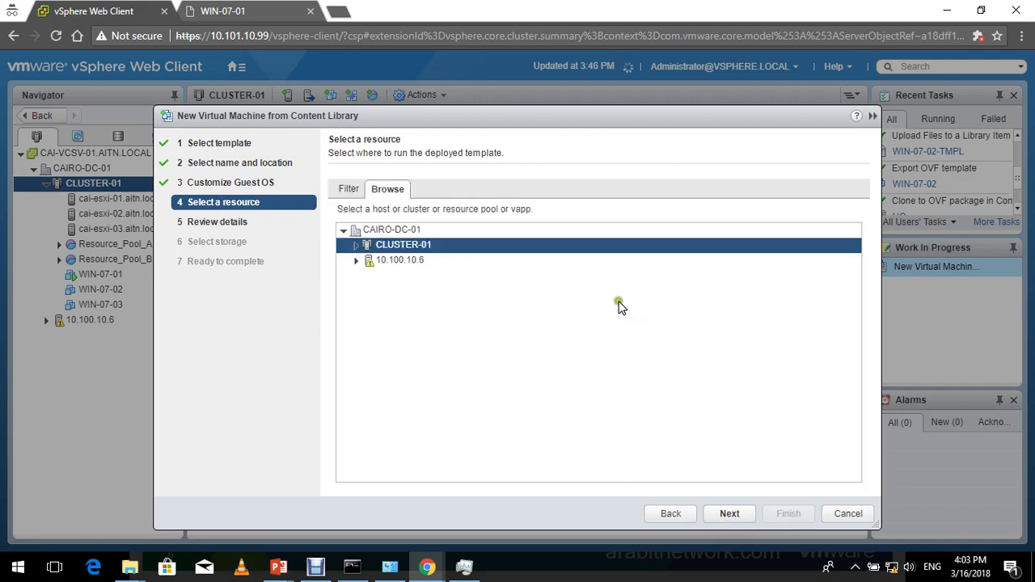
Deploy the virtual machine to CLUSTER-01 with thick provision lazy zeroed disks on DATASTORE-02 and DvS_104 as the destination network
click(731, 518)
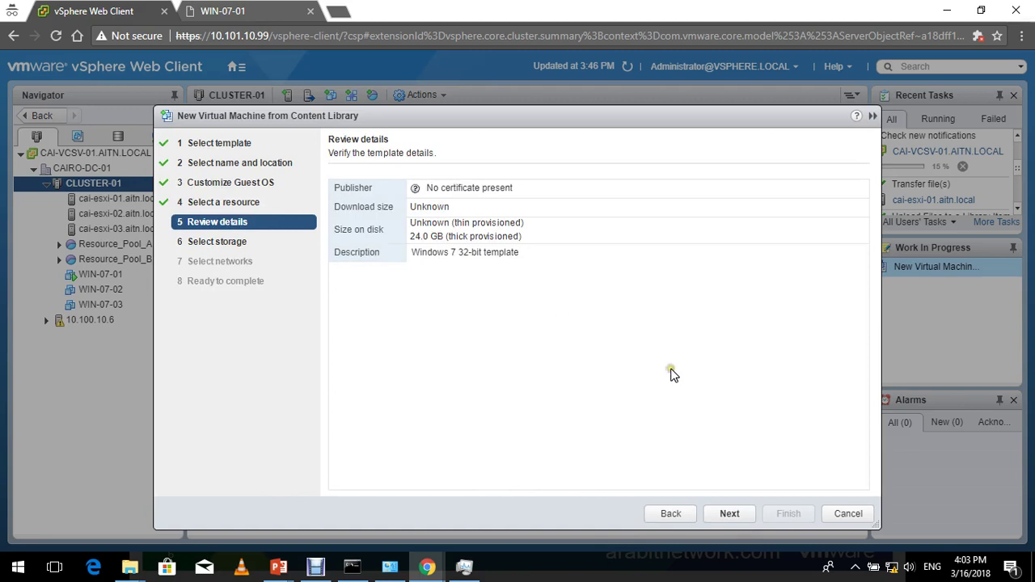
click(727, 513)
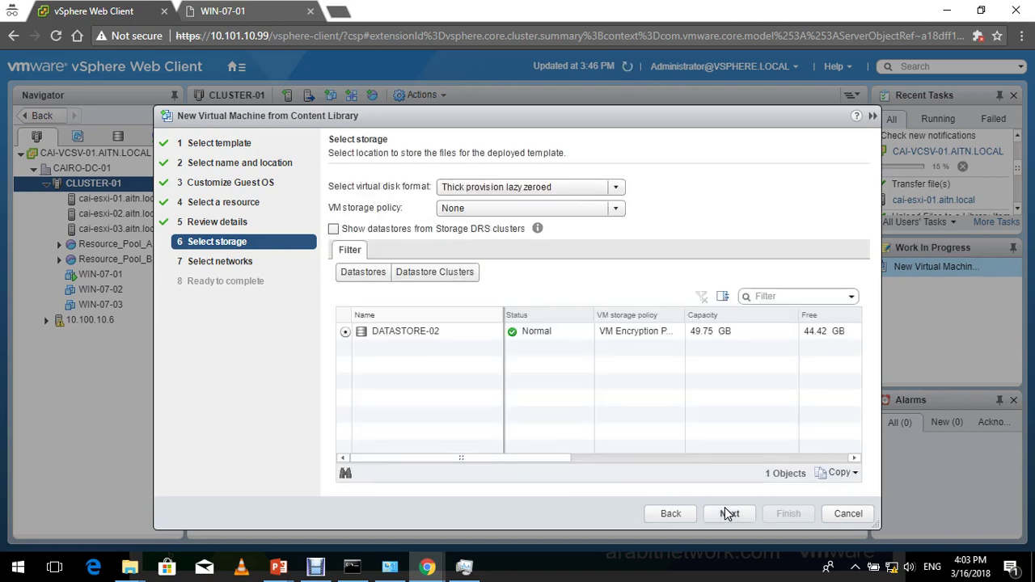
click(726, 509)
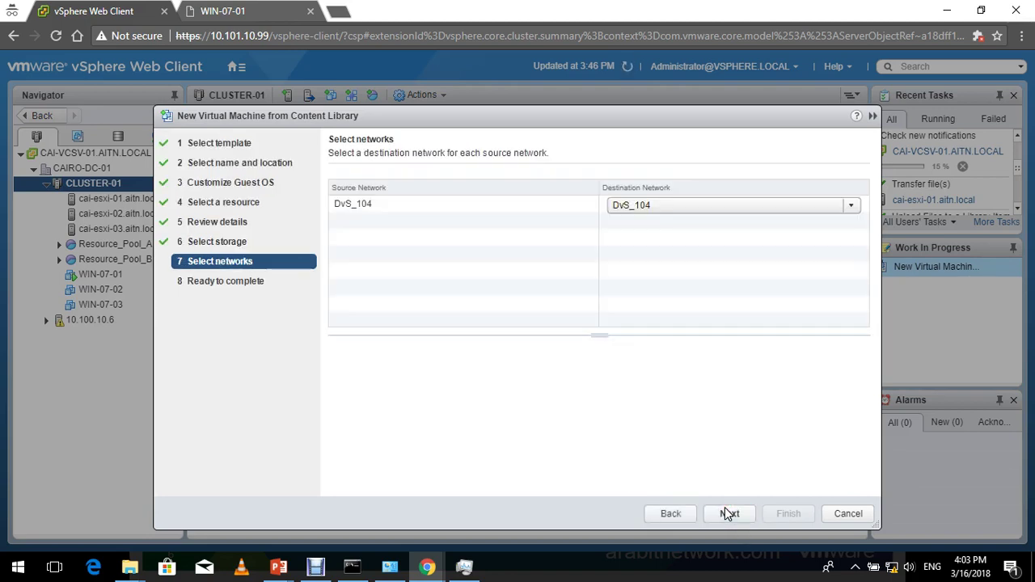
click(726, 514)
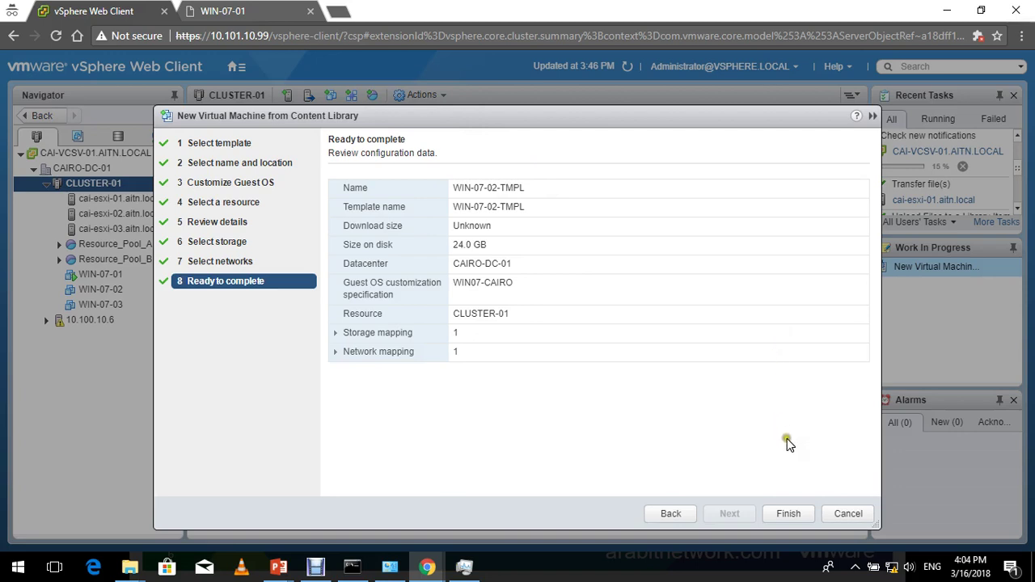
click(779, 522)
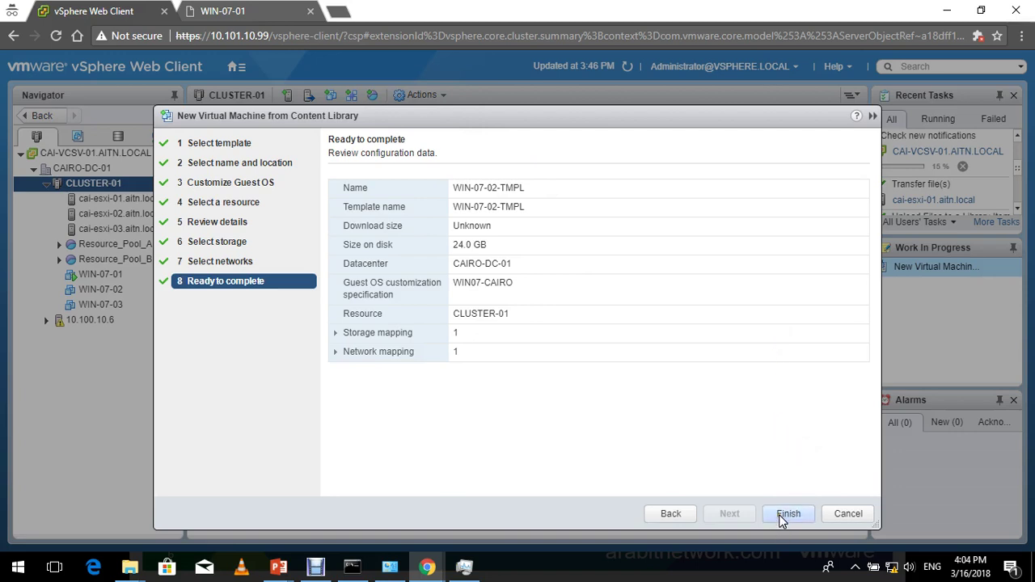